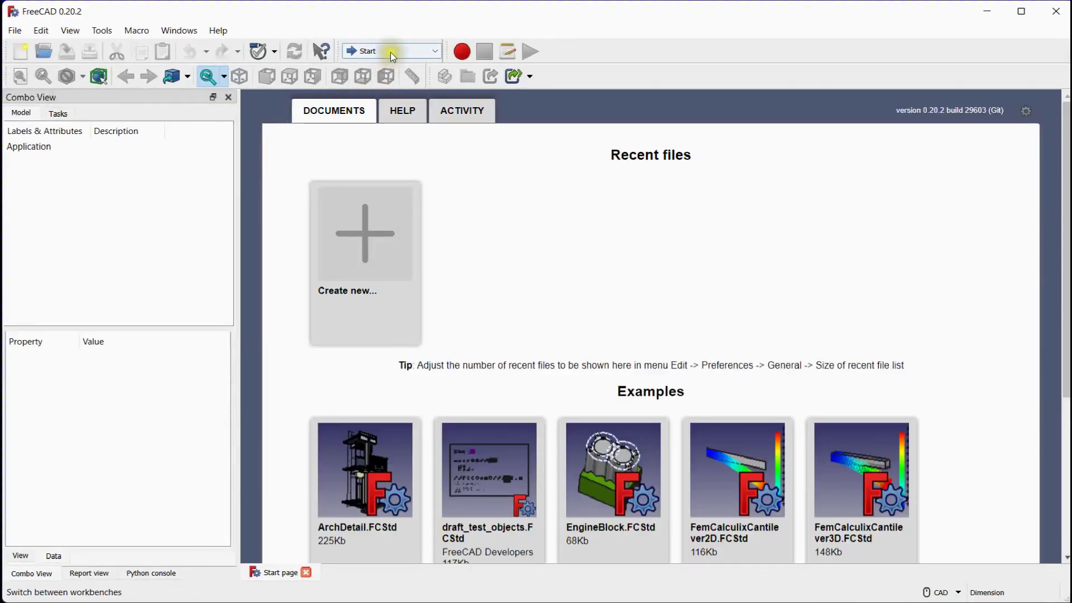
Open the workbench list to pick Part Design.
{"action": "left_click", "coordinate": [390, 52]}
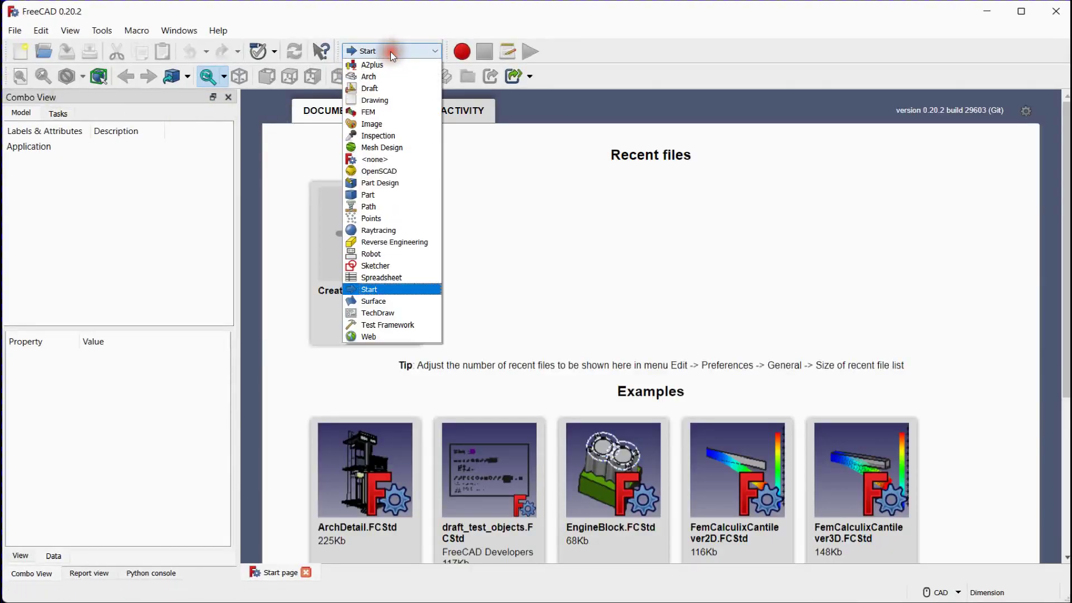
Switch to Part Design, create a new document with a body, and show the Model tree.
{"action": "left_click", "coordinate": [398, 183]}
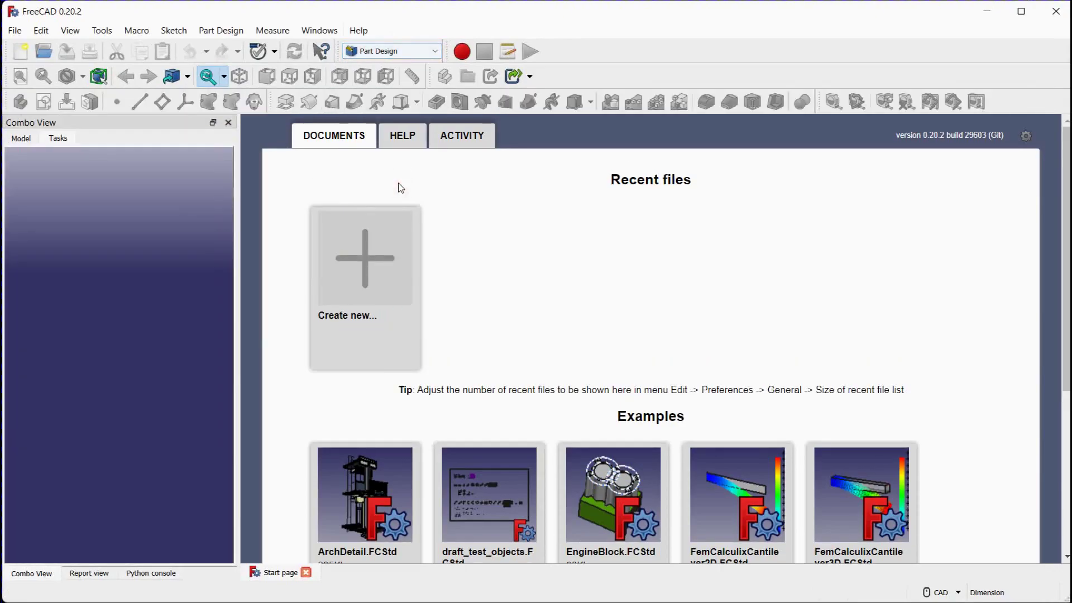
{"action": "left_click", "coordinate": [22, 53]}
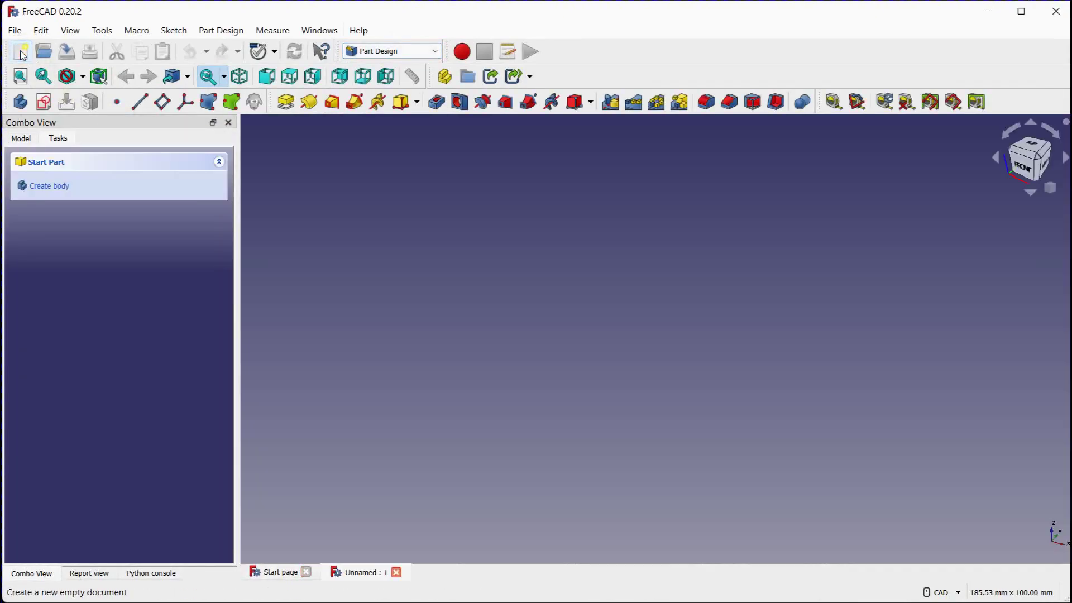
{"action": "left_click", "coordinate": [20, 102]}
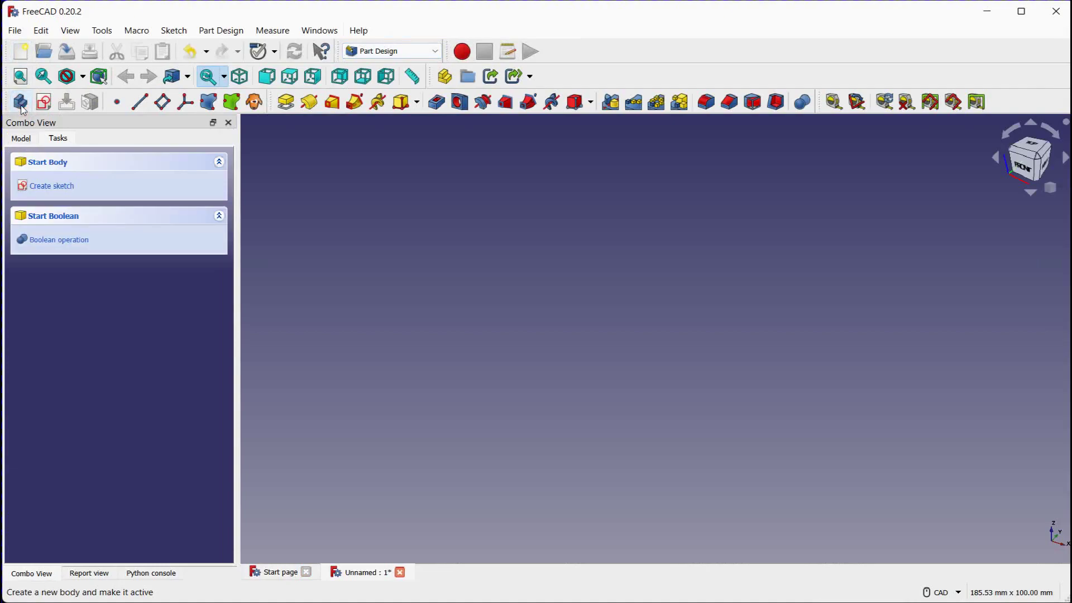
{"action": "left_click", "coordinate": [21, 138]}
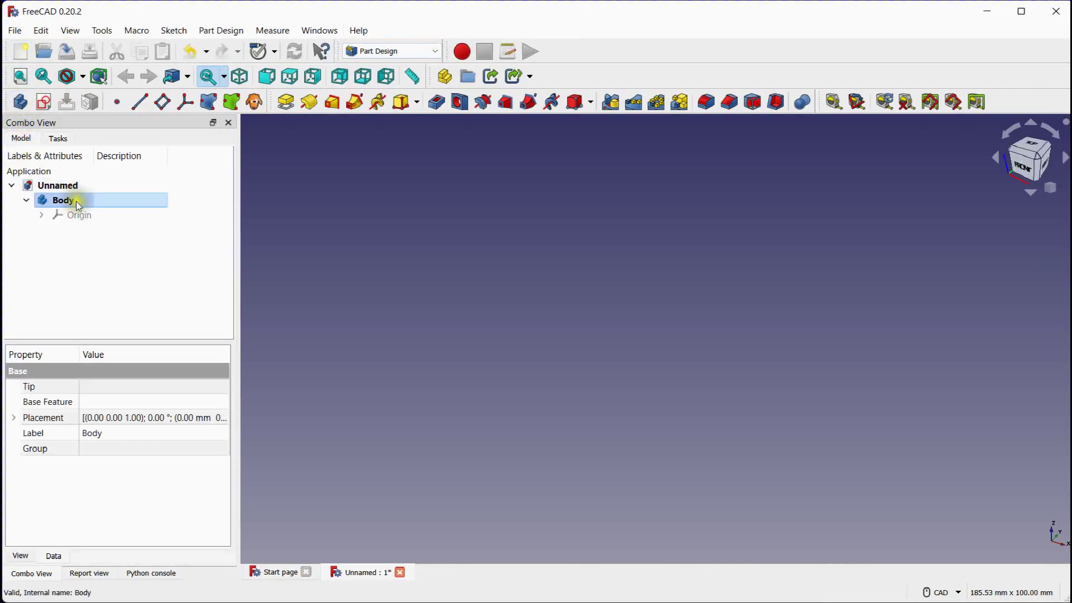
Add a 100 × 10 × 10 mm additive box and zoom out to see it whole.
{"action": "left_click", "coordinate": [402, 104]}
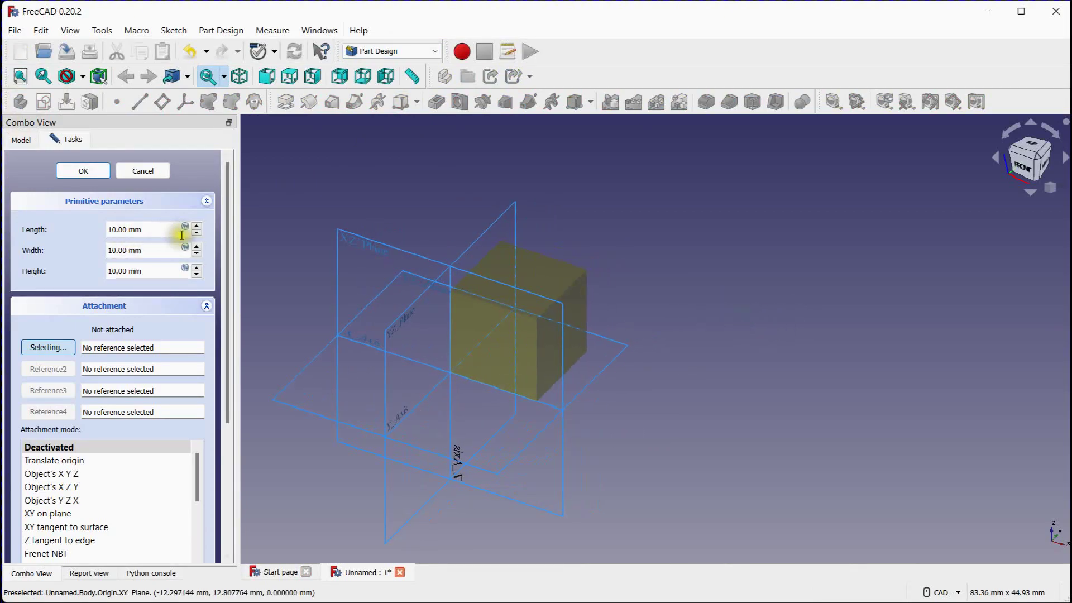
{"action": "scroll", "coordinate": [134, 229], "scroll_direction": "up", "scroll_amount": 7}
{"action": "scroll", "coordinate": [136, 230], "scroll_direction": "up", "scroll_amount": 14}
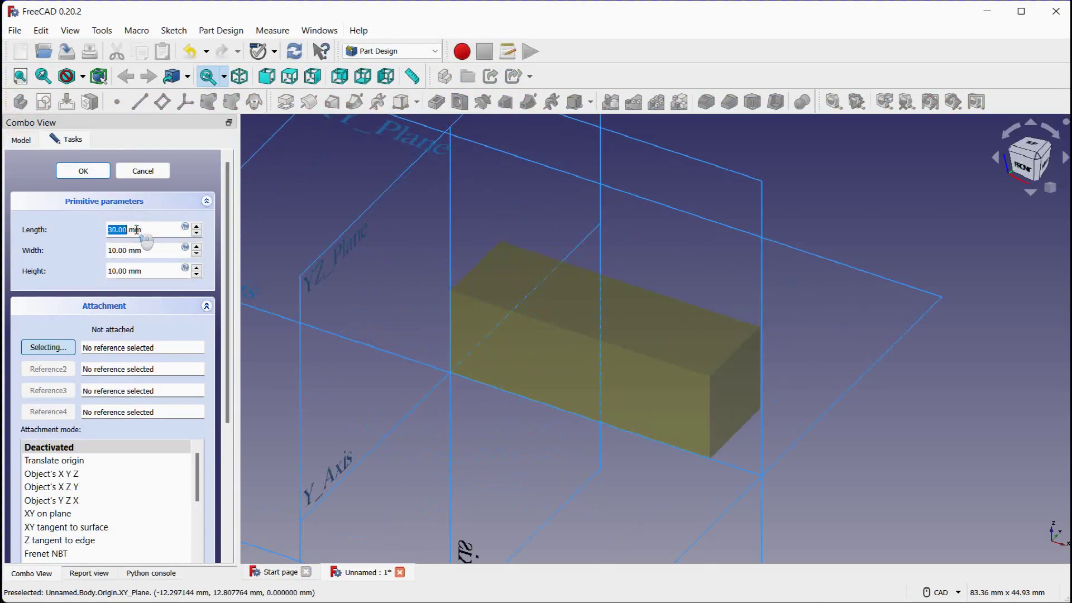
{"action": "scroll", "coordinate": [136, 230], "scroll_direction": "up", "scroll_amount": 14}
{"action": "scroll", "coordinate": [137, 229], "scroll_direction": "up", "scroll_amount": 14}
{"action": "scroll", "coordinate": [137, 230], "scroll_direction": "up", "scroll_amount": 14}
{"action": "scroll", "coordinate": [137, 229], "scroll_direction": "up", "scroll_amount": 12}
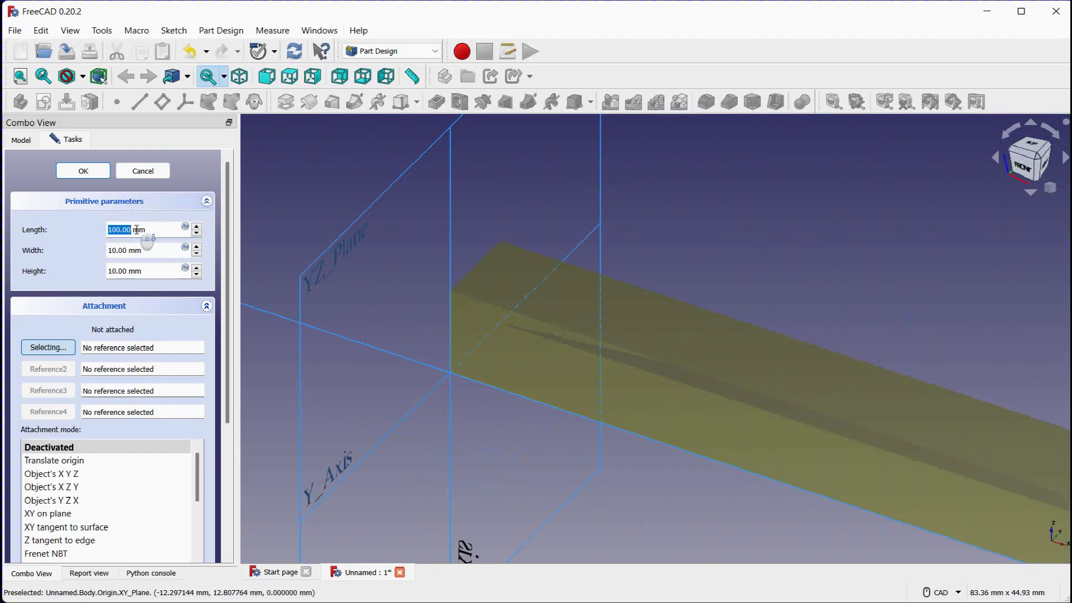
{"action": "scroll", "coordinate": [555, 270], "scroll_direction": "down", "scroll_amount": 5}
{"action": "middle_click_drag", "start_coordinate": [756, 289], "coordinate": [668, 268]}
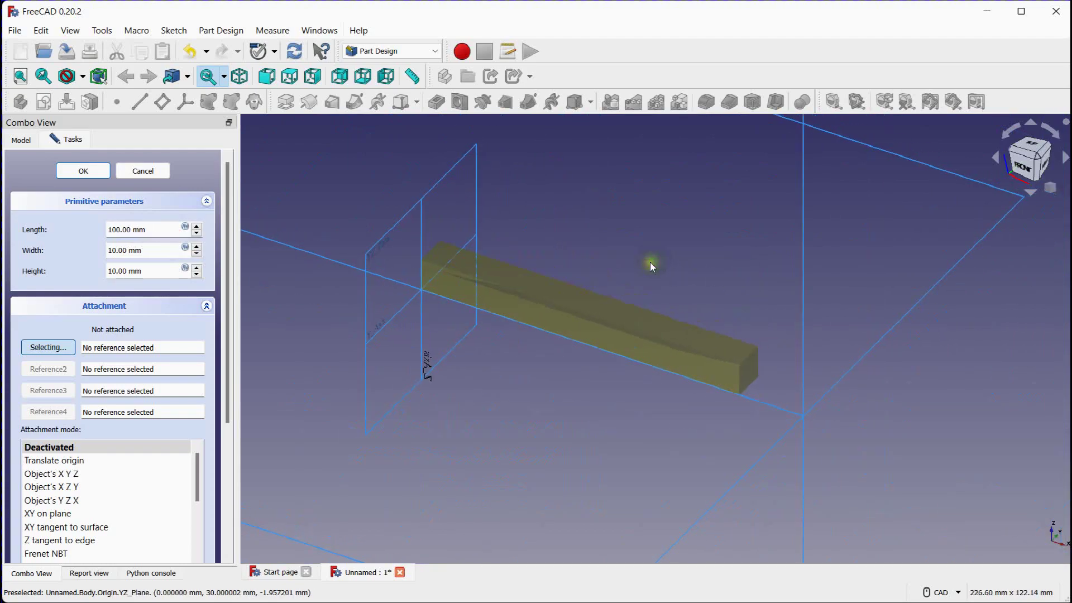
{"action": "left_click", "coordinate": [76, 171]}
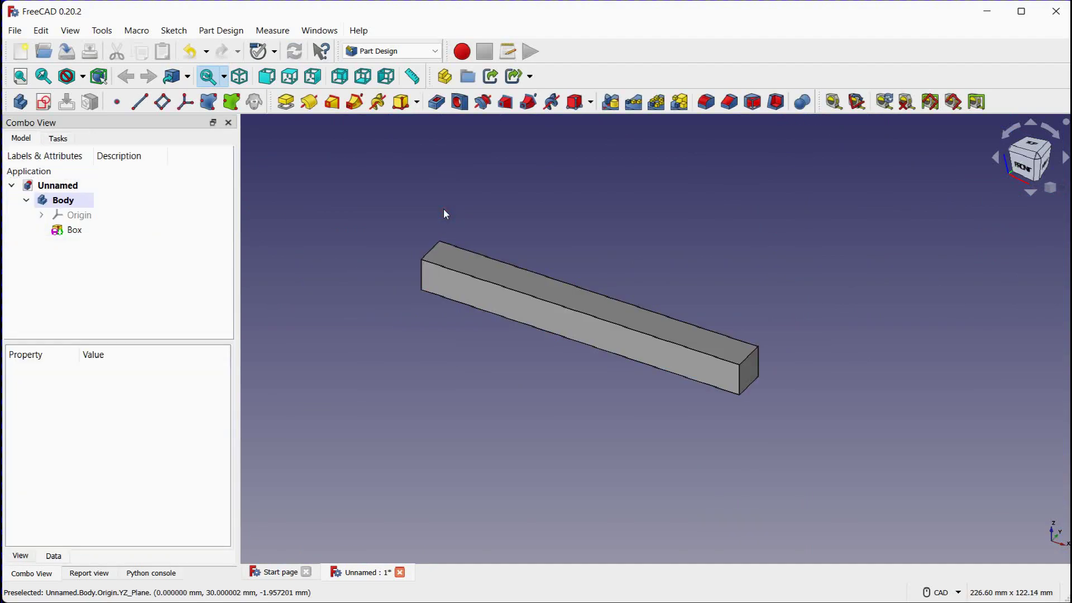
Choose a subtractive cylinder and set its radius to 2 mm.
{"action": "left_click", "coordinate": [591, 101]}
{"action": "left_click", "coordinate": [594, 139]}
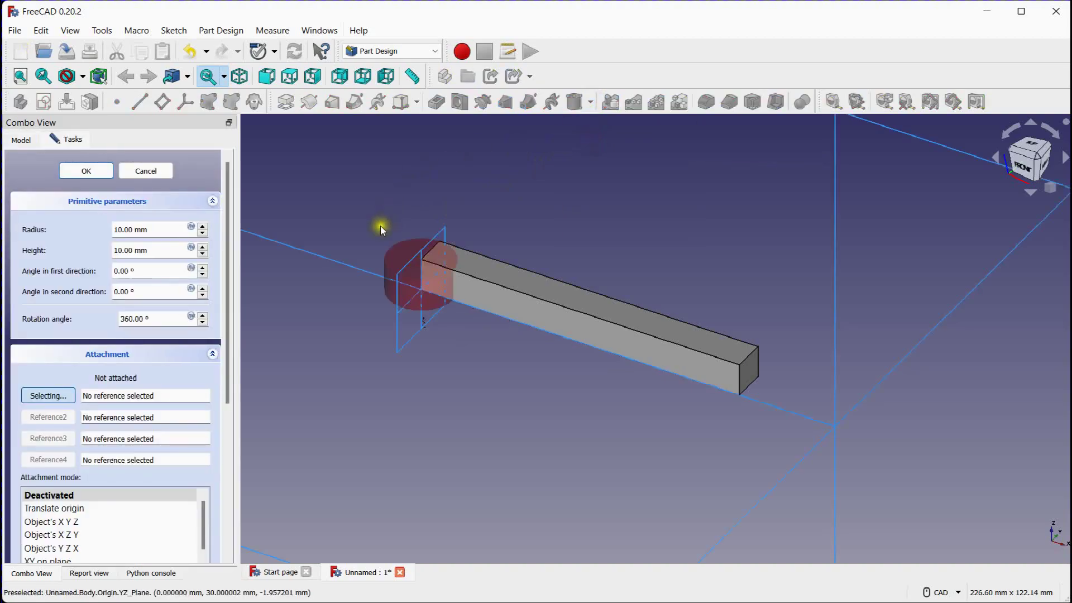
{"action": "scroll", "coordinate": [378, 224], "scroll_direction": "up", "scroll_amount": 2}
{"action": "scroll", "coordinate": [353, 225], "scroll_direction": "up", "scroll_amount": 3}
{"action": "scroll", "coordinate": [347, 192], "scroll_direction": "up", "scroll_amount": 2}
{"action": "scroll", "coordinate": [347, 192], "scroll_direction": "down", "scroll_amount": 2}
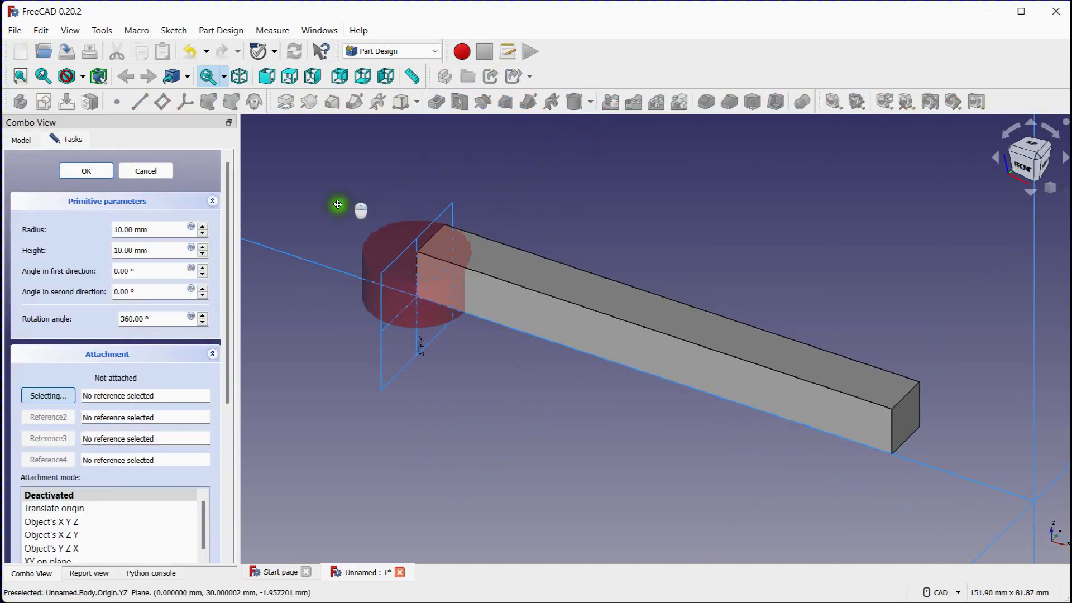
{"action": "scroll", "coordinate": [335, 203], "scroll_direction": "down", "scroll_amount": 1}
{"action": "left_click", "coordinate": [150, 230]}
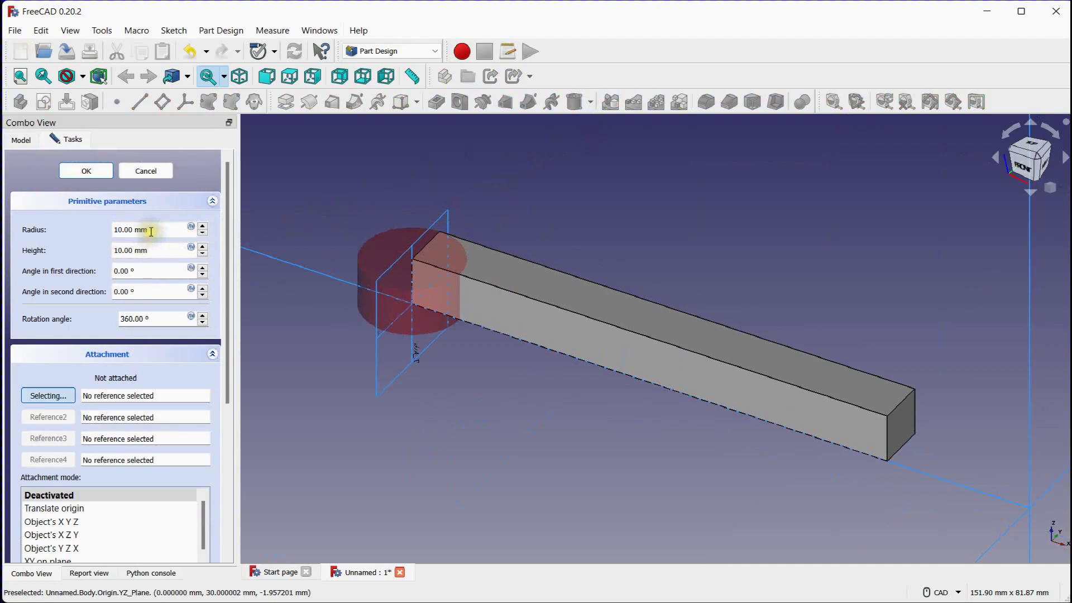
{"action": "scroll", "coordinate": [152, 230], "scroll_direction": "down", "scroll_amount": 6}
{"action": "scroll", "coordinate": [151, 231], "scroll_direction": "down", "scroll_amount": 2}
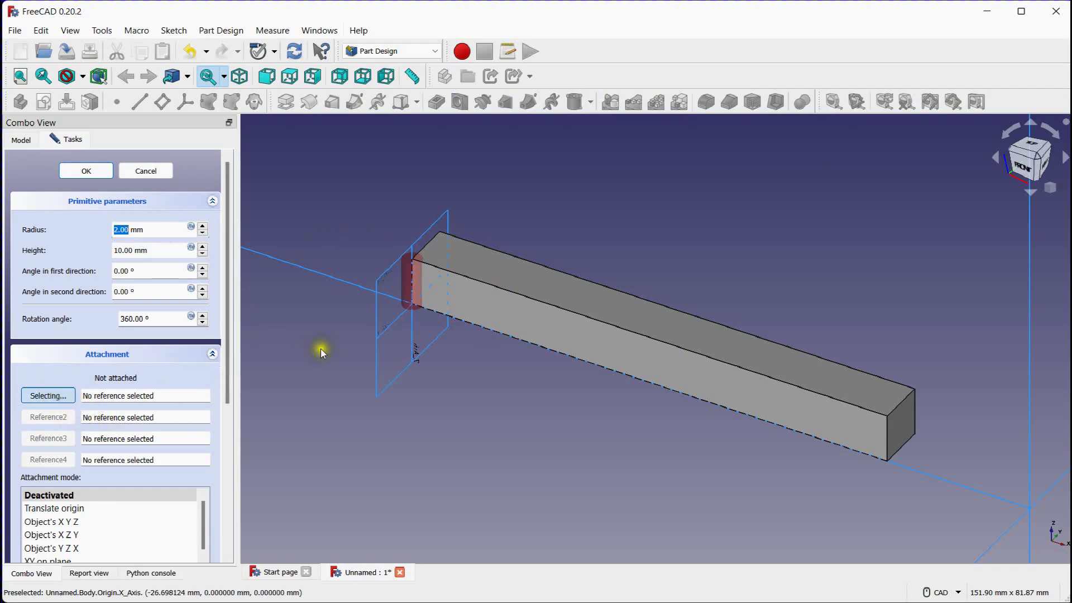
{"action": "scroll", "coordinate": [637, 381], "scroll_direction": "down", "scroll_amount": 3}
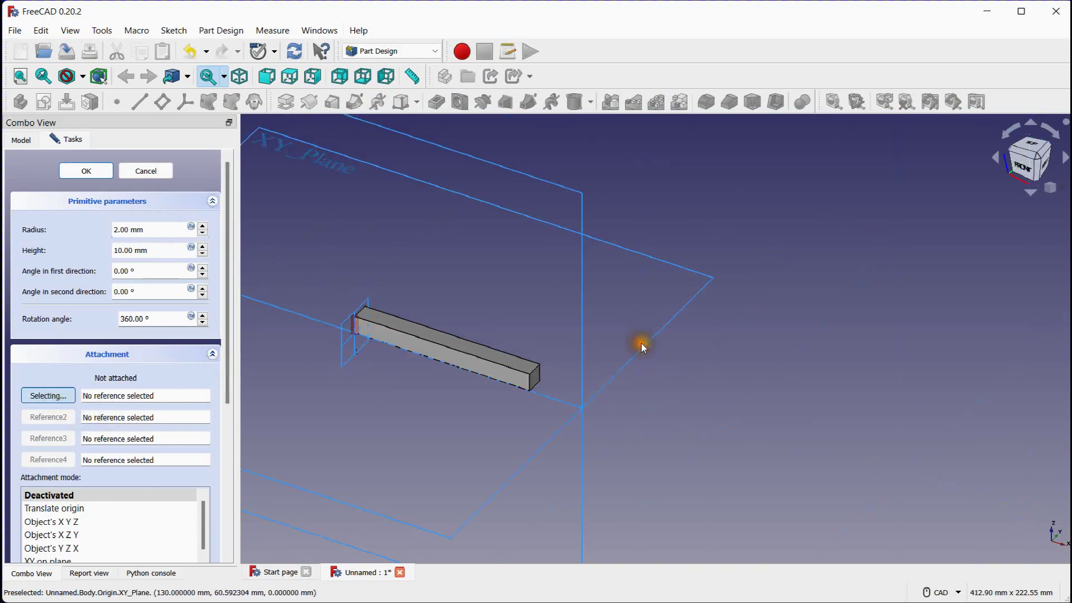
Attach the cylinder to the XY plane, offset it 5 mm in X and Y, and confirm.
{"action": "left_click", "coordinate": [628, 360]}
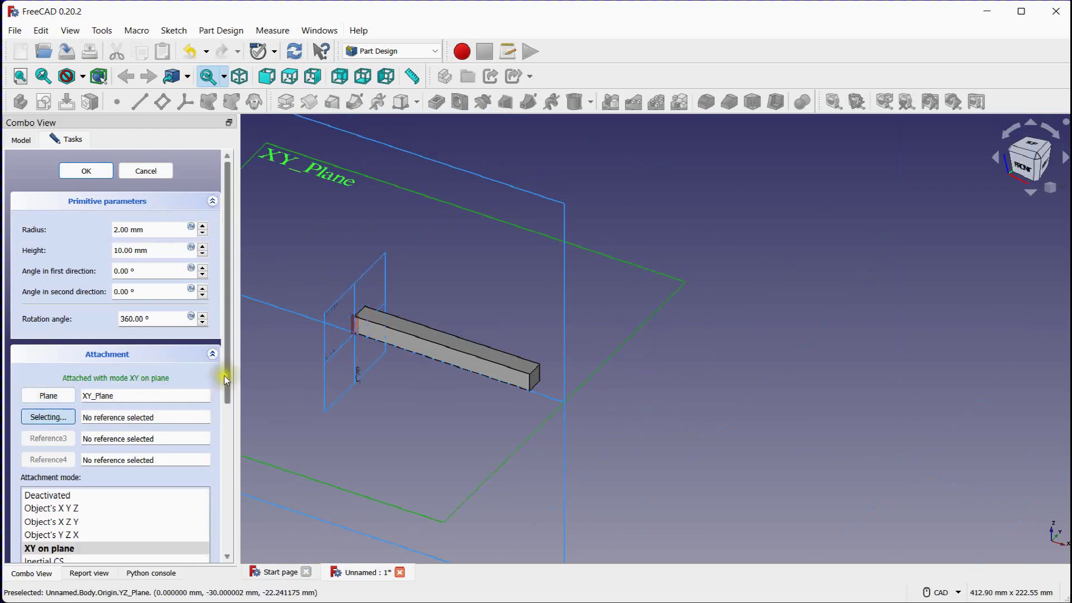
{"action": "left_click_drag", "start_coordinate": [226, 396], "coordinate": [223, 504]}
{"action": "scroll", "coordinate": [311, 299], "scroll_direction": "up", "scroll_amount": 2}
{"action": "scroll", "coordinate": [324, 304], "scroll_direction": "up", "scroll_amount": 2}
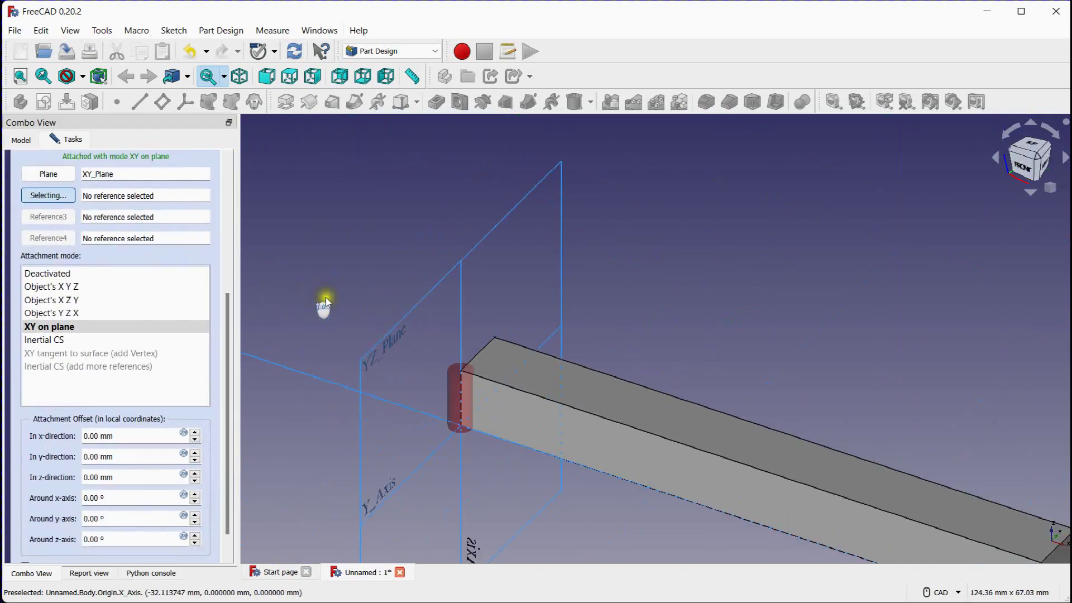
{"action": "scroll", "coordinate": [291, 269], "scroll_direction": "up", "scroll_amount": 2}
{"action": "scroll", "coordinate": [291, 269], "scroll_direction": "up", "scroll_amount": 1}
{"action": "left_click", "coordinate": [129, 455]}
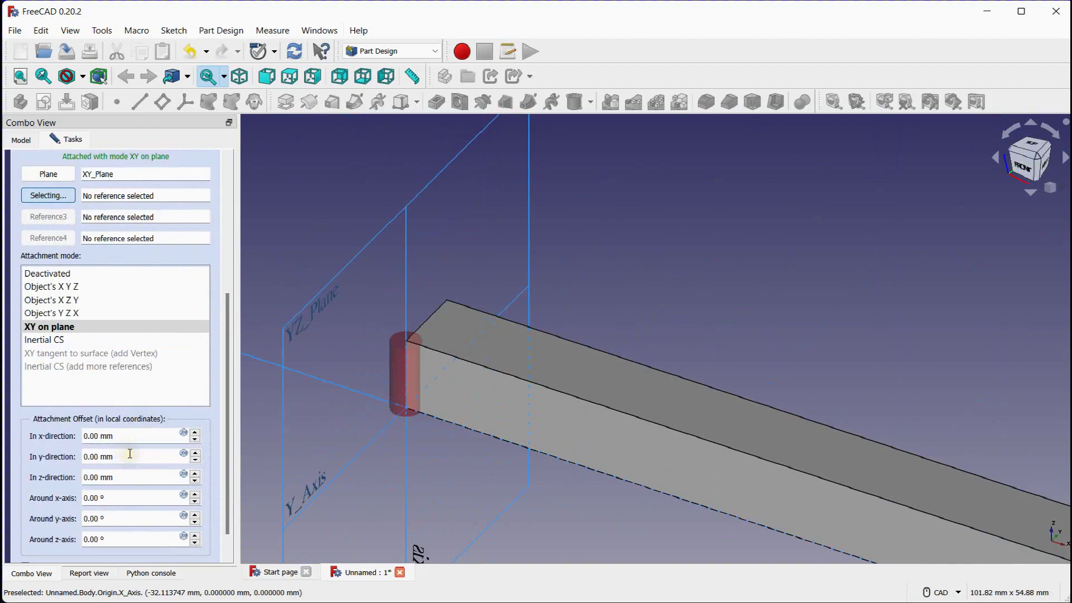
{"action": "scroll", "coordinate": [130, 454], "scroll_direction": "up", "scroll_amount": 2}
{"action": "scroll", "coordinate": [130, 454], "scroll_direction": "up", "scroll_amount": 1}
{"action": "scroll", "coordinate": [129, 454], "scroll_direction": "up", "scroll_amount": 1}
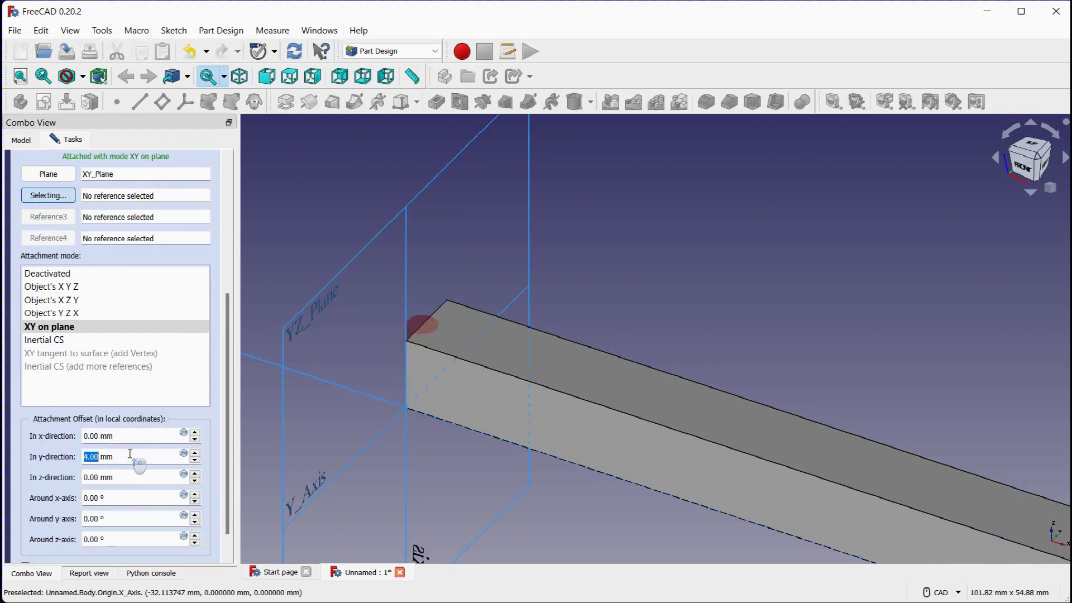
{"action": "scroll", "coordinate": [129, 454], "scroll_direction": "up", "scroll_amount": 1}
{"action": "left_click", "coordinate": [126, 434]}
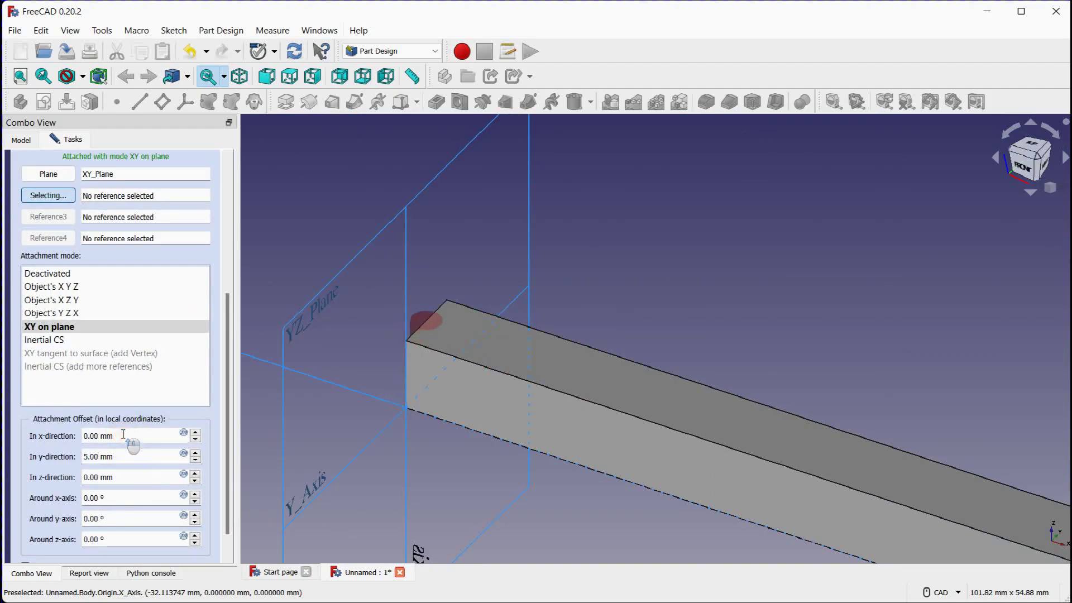
{"action": "scroll", "coordinate": [124, 434], "scroll_direction": "up", "scroll_amount": 2}
{"action": "scroll", "coordinate": [123, 435], "scroll_direction": "up", "scroll_amount": 2}
{"action": "scroll", "coordinate": [123, 435], "scroll_direction": "up", "scroll_amount": 1}
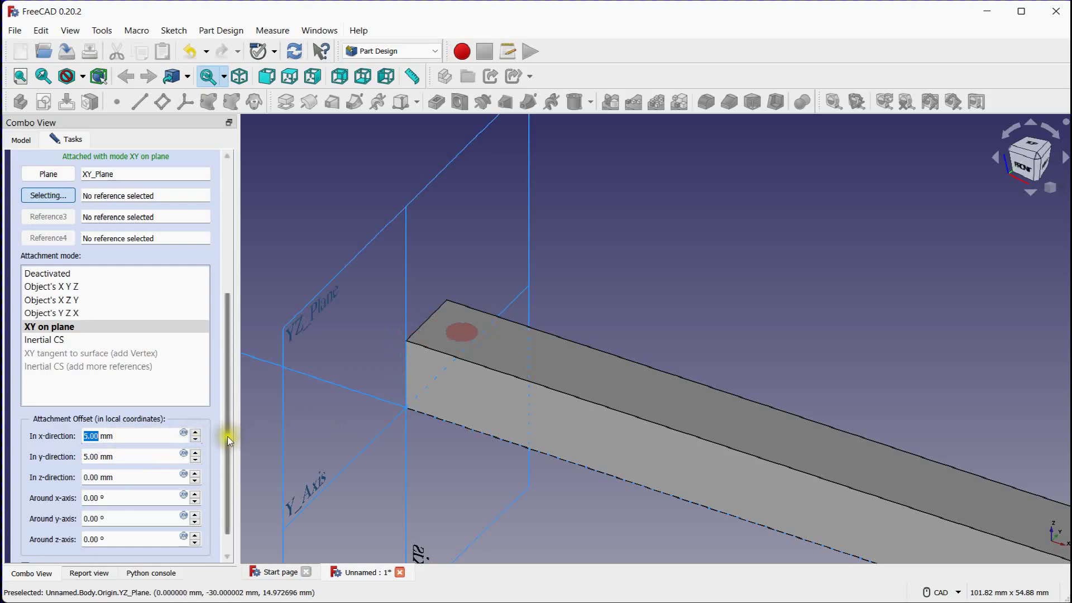
{"action": "left_click_drag", "start_coordinate": [227, 436], "coordinate": [244, 232]}
{"action": "left_click", "coordinate": [86, 170]}
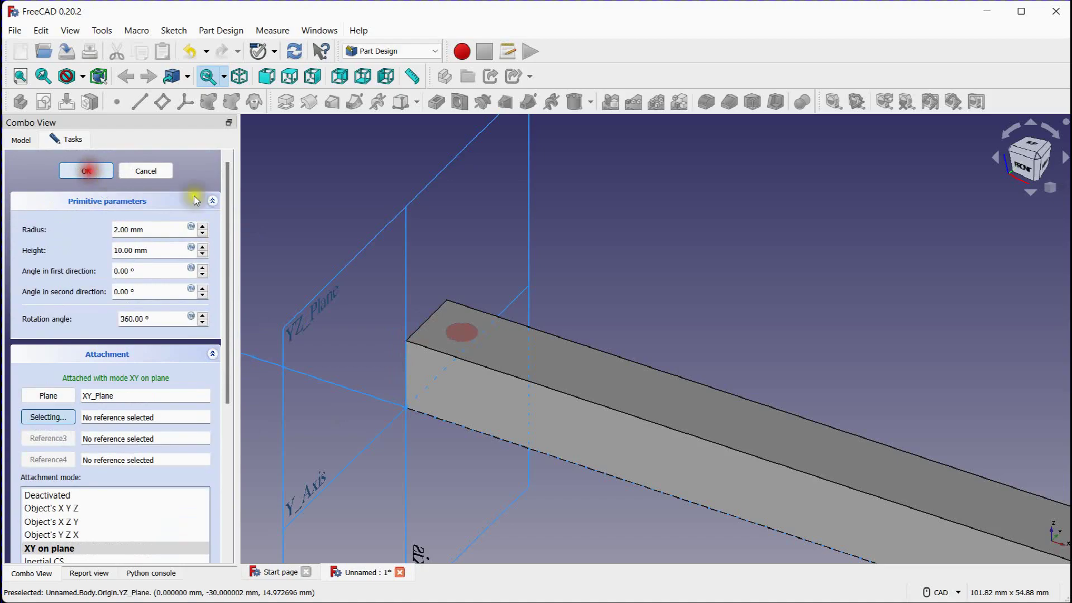
{"action": "scroll", "coordinate": [549, 277], "scroll_direction": "down", "scroll_amount": 3}
{"action": "scroll", "coordinate": [544, 276], "scroll_direction": "down", "scroll_amount": 2}
{"action": "scroll", "coordinate": [503, 264], "scroll_direction": "up", "scroll_amount": 2}
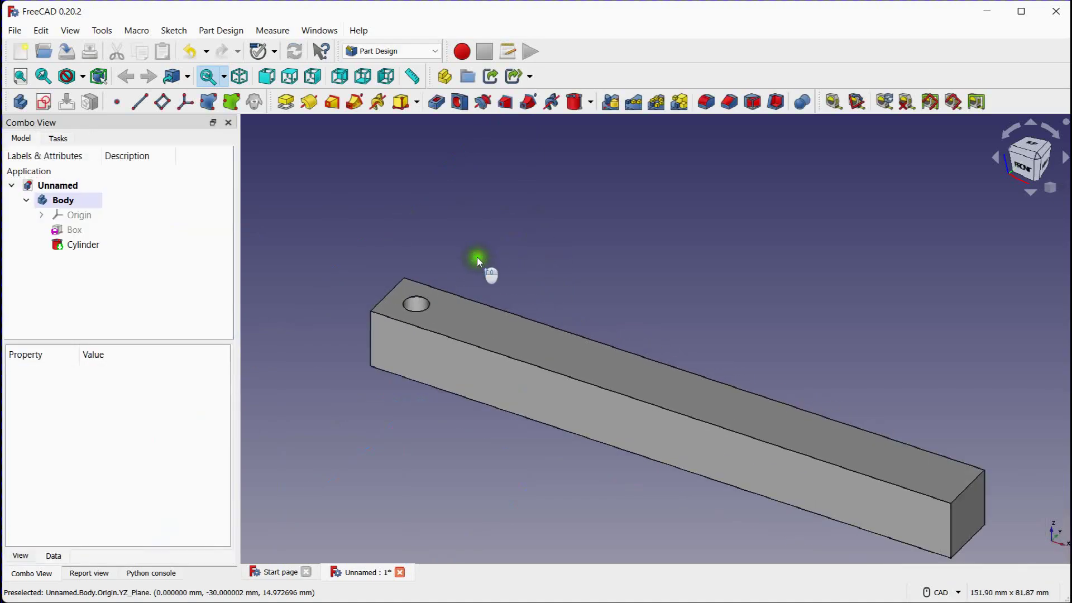
Select the cylinder hole in the bar as the feature to pattern.
{"action": "middle_click_drag", "start_coordinate": [477, 259], "coordinate": [440, 217]}
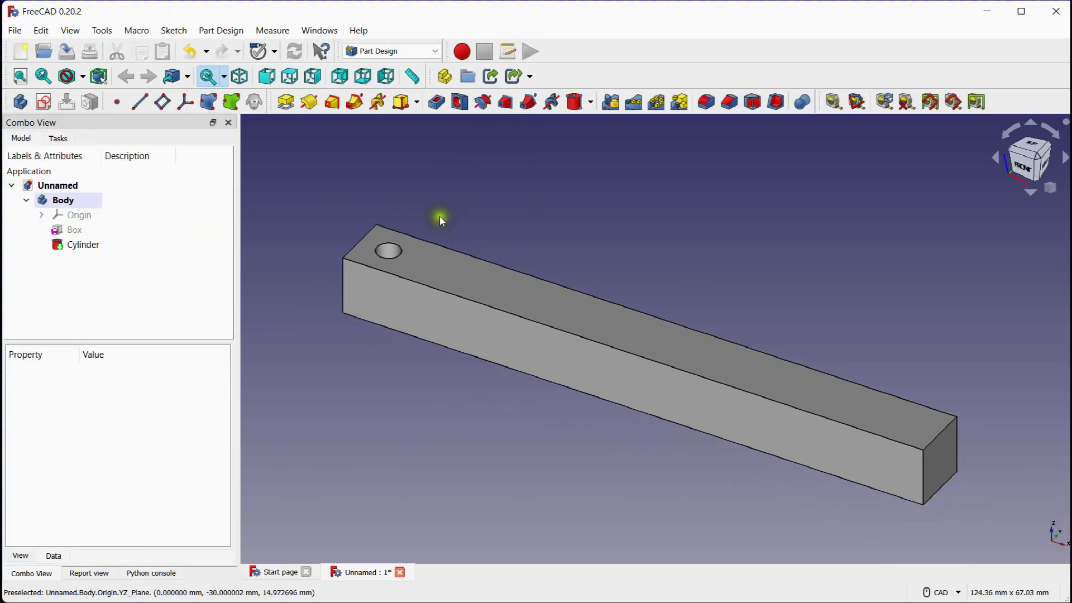
{"action": "left_click", "coordinate": [88, 245]}
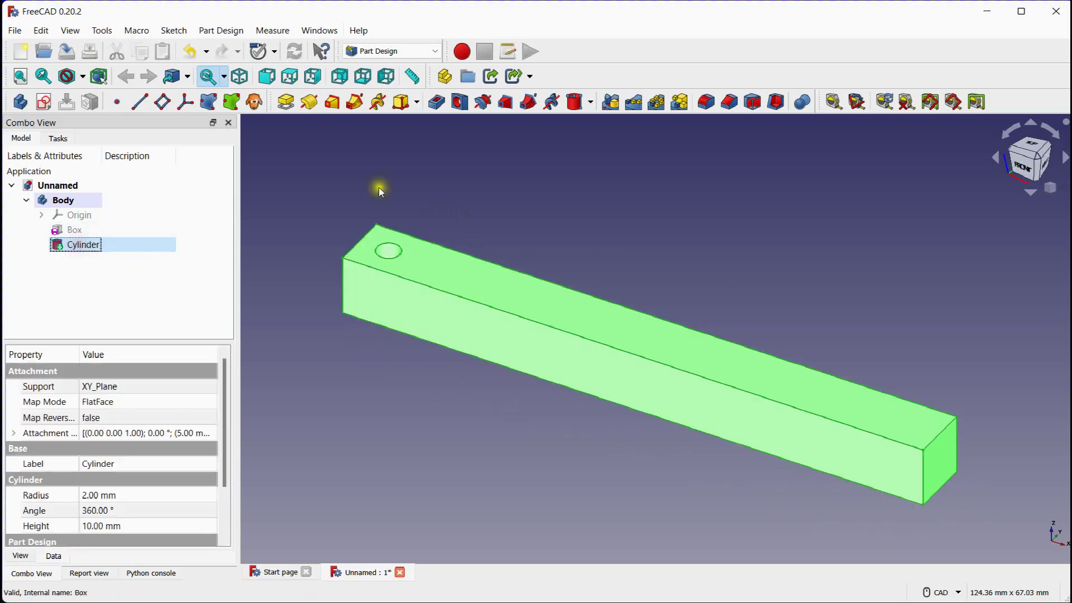
{"action": "left_click", "coordinate": [480, 173]}
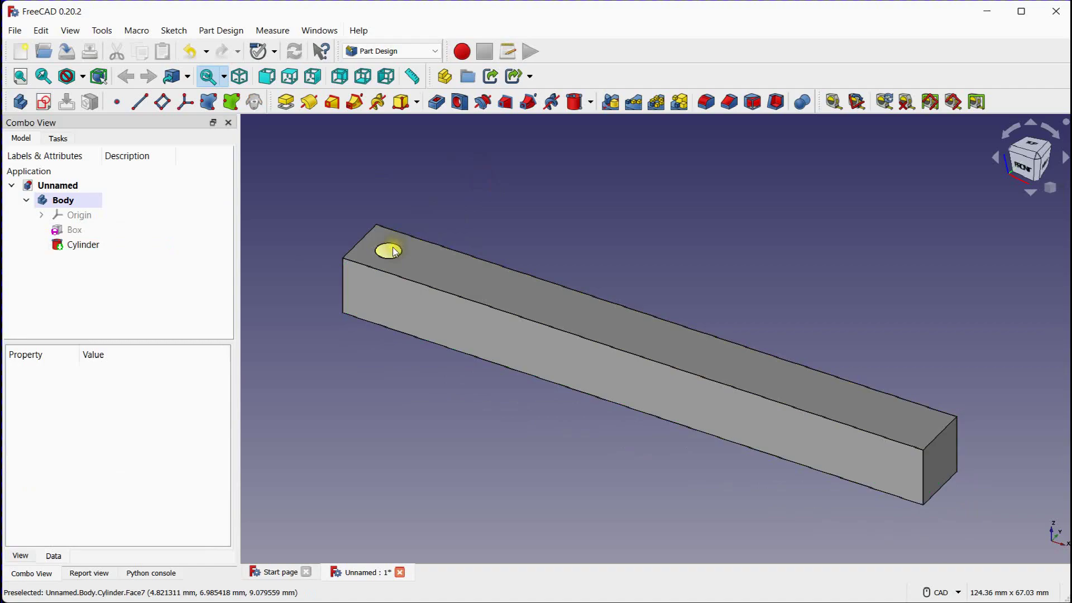
{"action": "left_click", "coordinate": [389, 252]}
{"action": "middle_click_drag", "start_coordinate": [526, 210], "coordinate": [506, 204]}
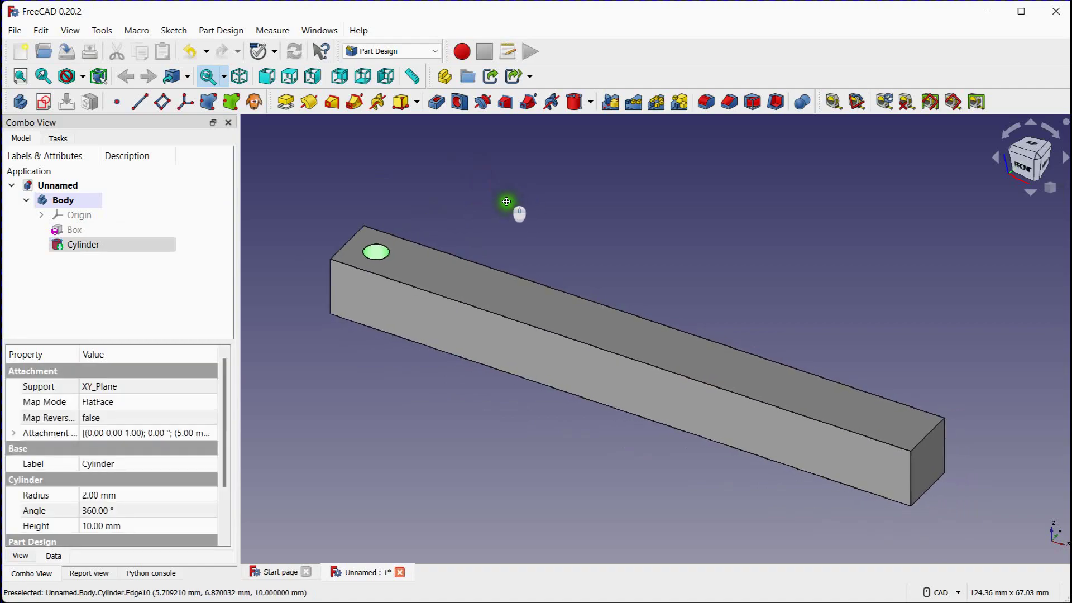
Create a linear pattern of the hole with length 100-5-5 mm and 6 occurrences.
{"action": "left_click", "coordinate": [633, 104]}
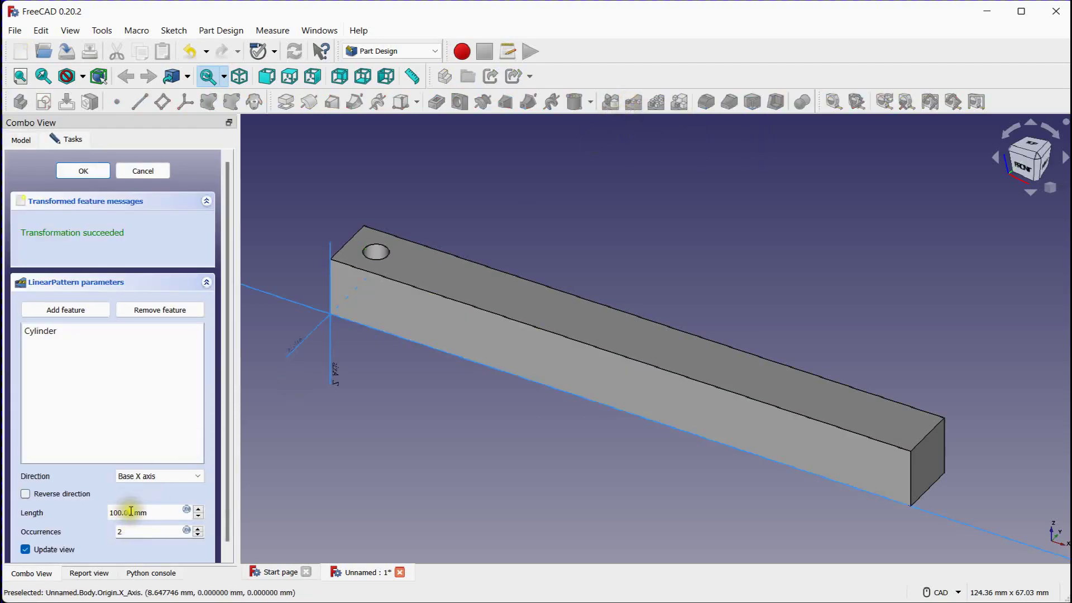
{"action": "left_click", "coordinate": [107, 511]}
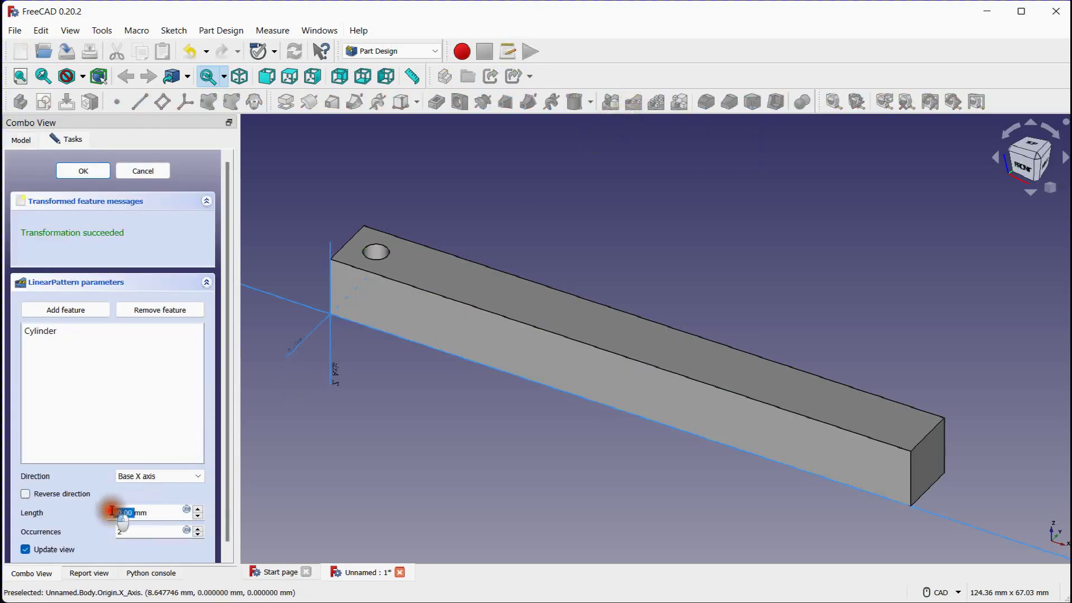
{"action": "type", "text": "100-5-5"}
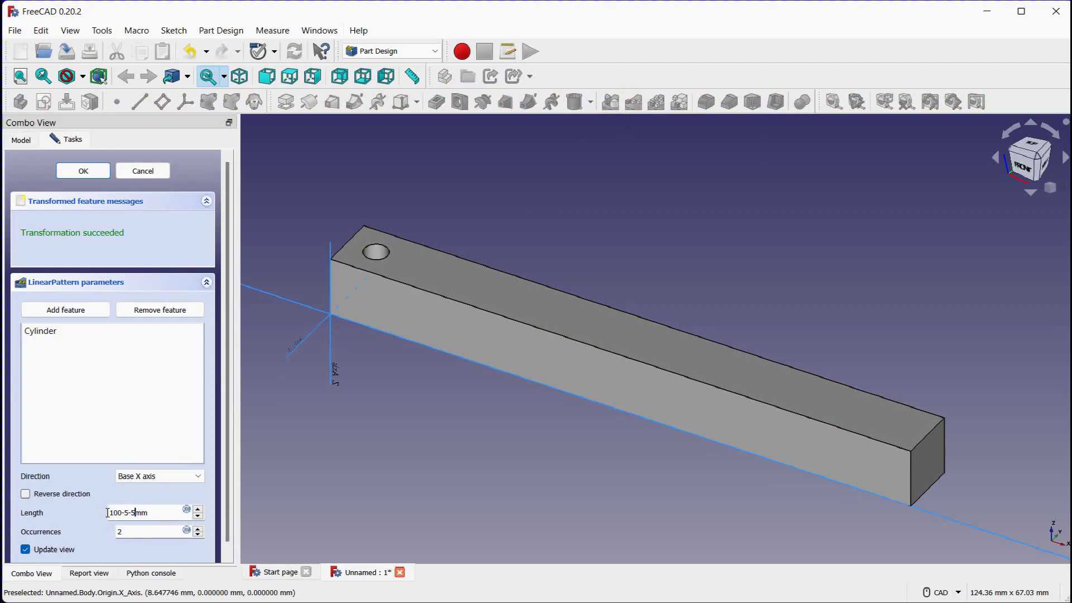
{"action": "left_click", "coordinate": [132, 531]}
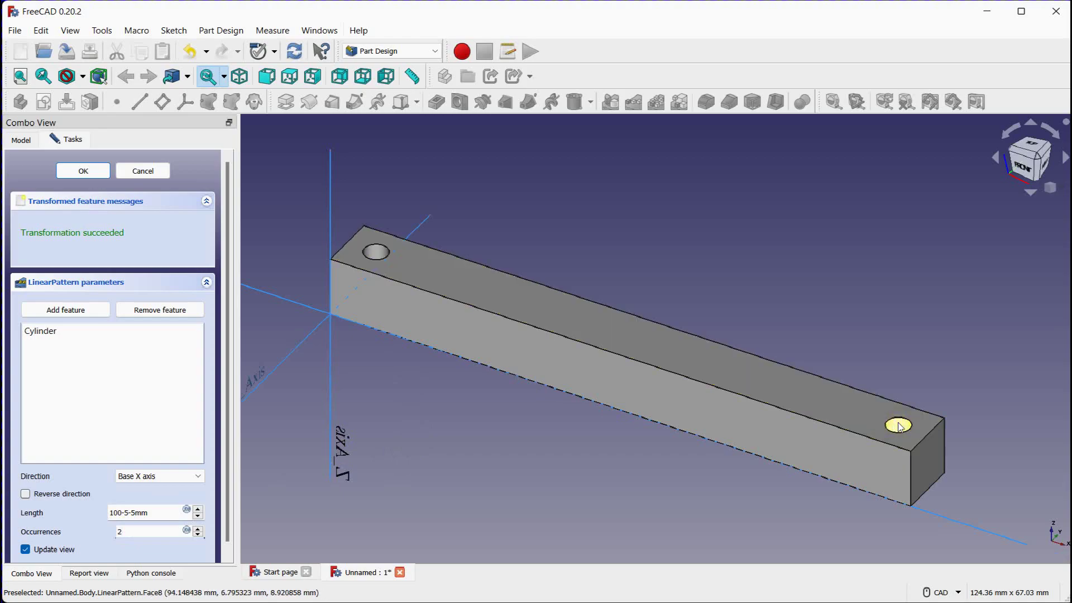
{"action": "left_click", "coordinate": [199, 531]}
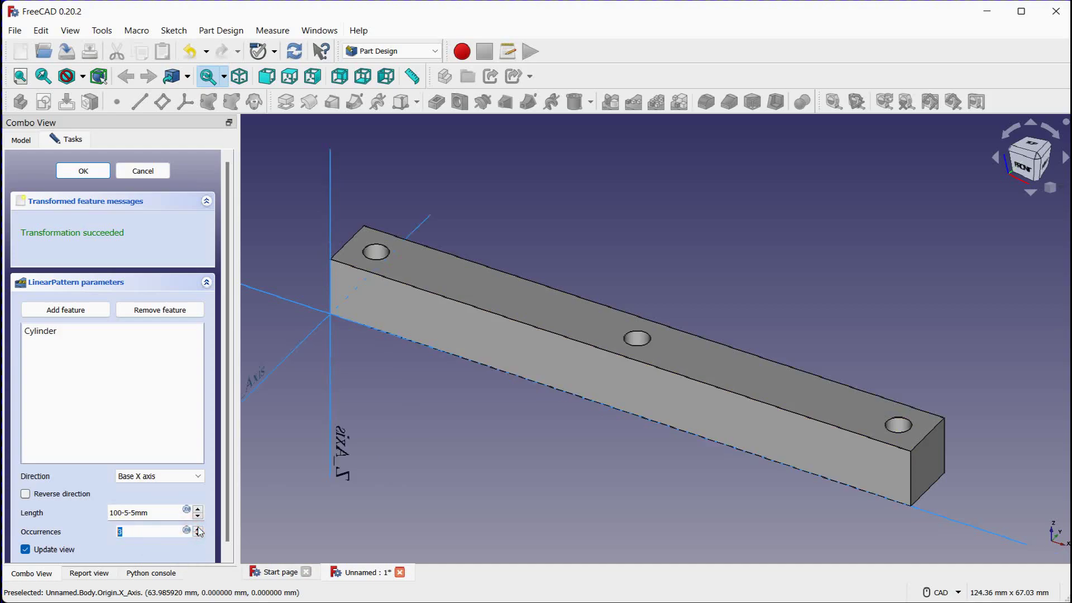
{"action": "left_click", "coordinate": [198, 528]}
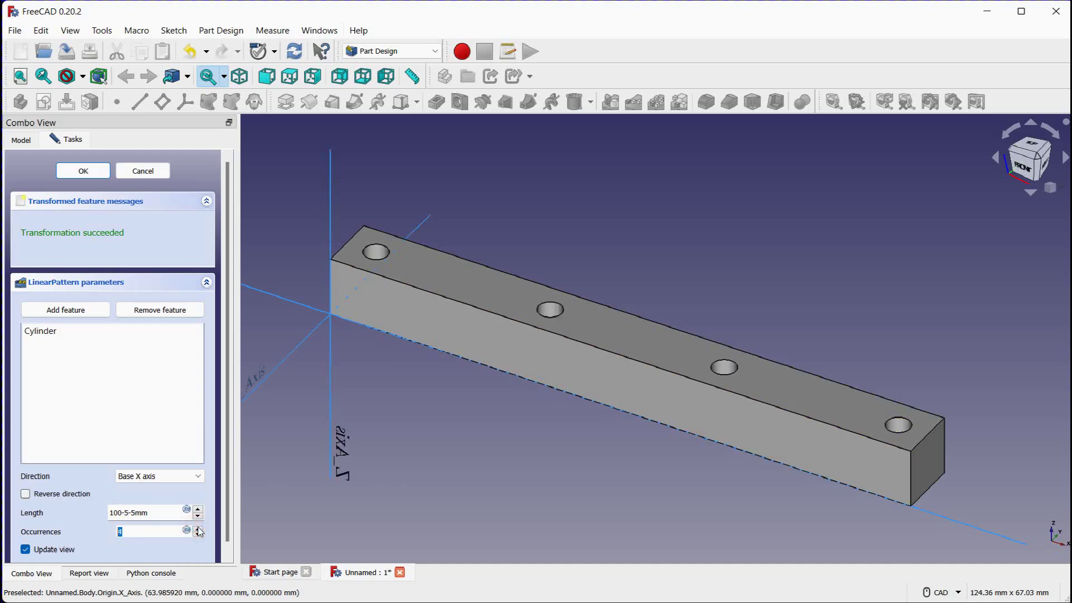
{"action": "left_click", "coordinate": [199, 530]}
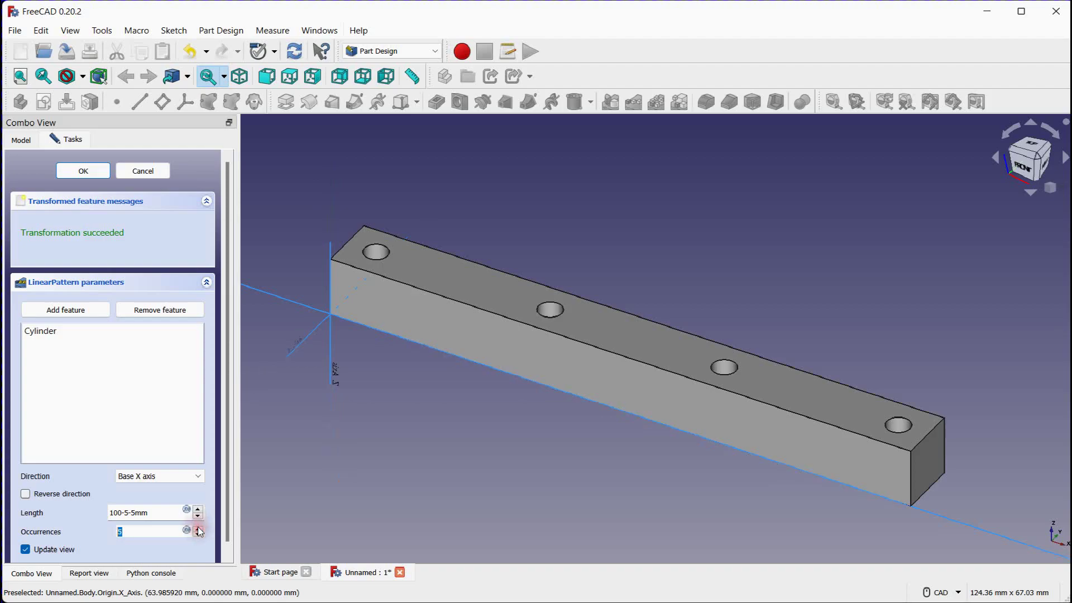
{"action": "left_click", "coordinate": [199, 528]}
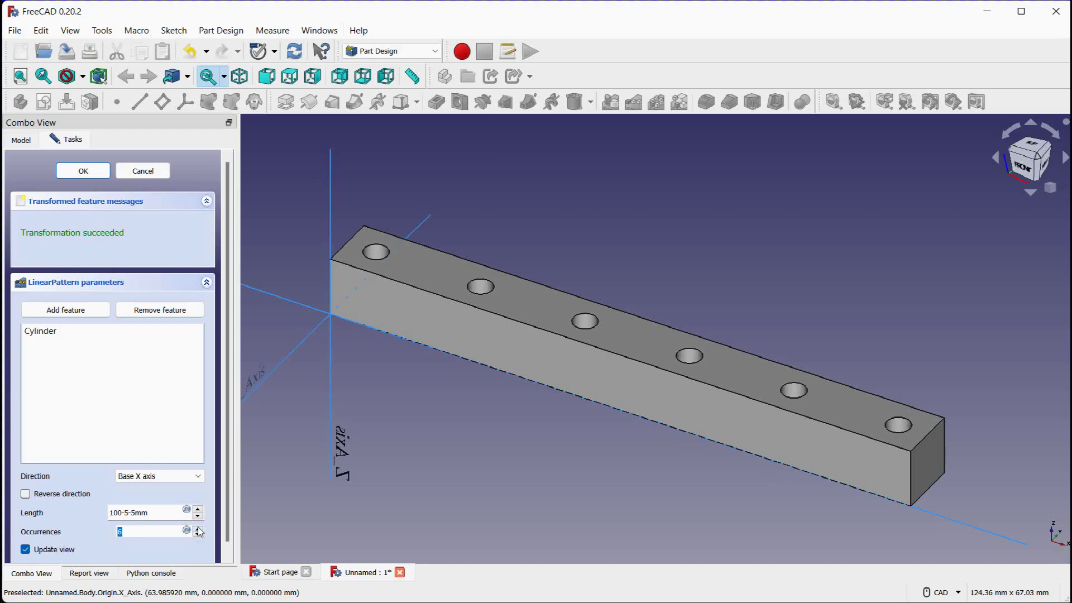
Set the pattern direction to the X axis picked in the 3D view.
{"action": "left_click", "coordinate": [198, 477]}
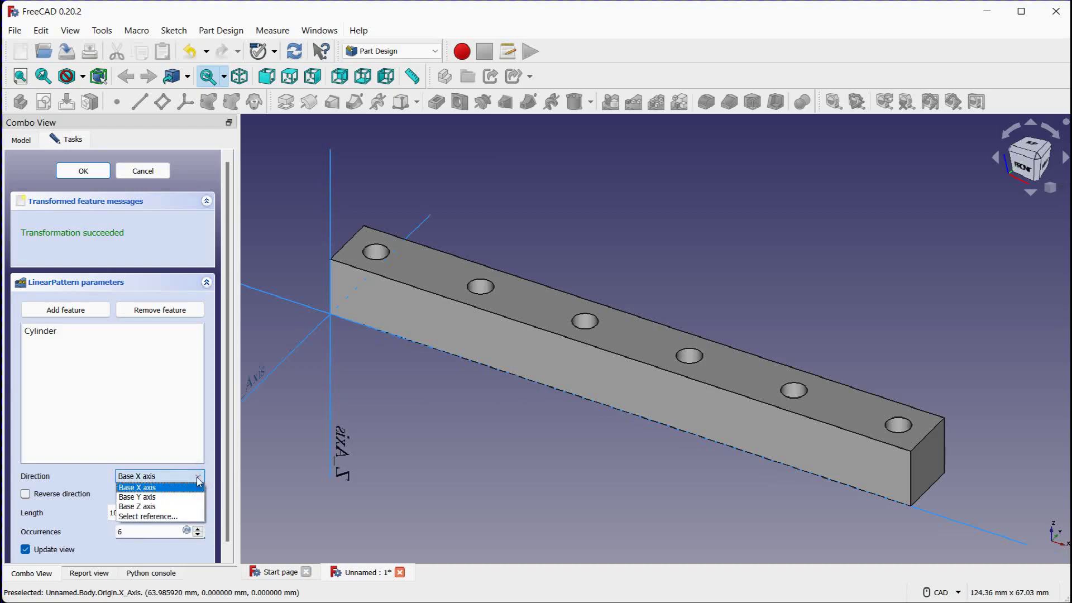
{"action": "left_click", "coordinate": [189, 515]}
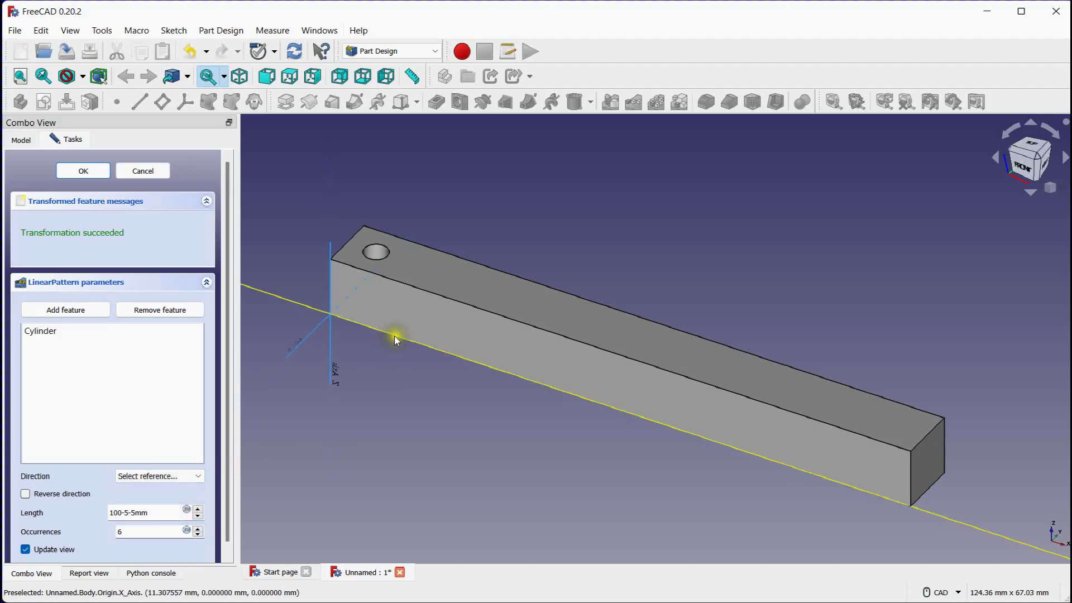
{"action": "left_click", "coordinate": [395, 336]}
{"action": "scroll", "coordinate": [395, 336], "scroll_direction": "down", "scroll_amount": 3}
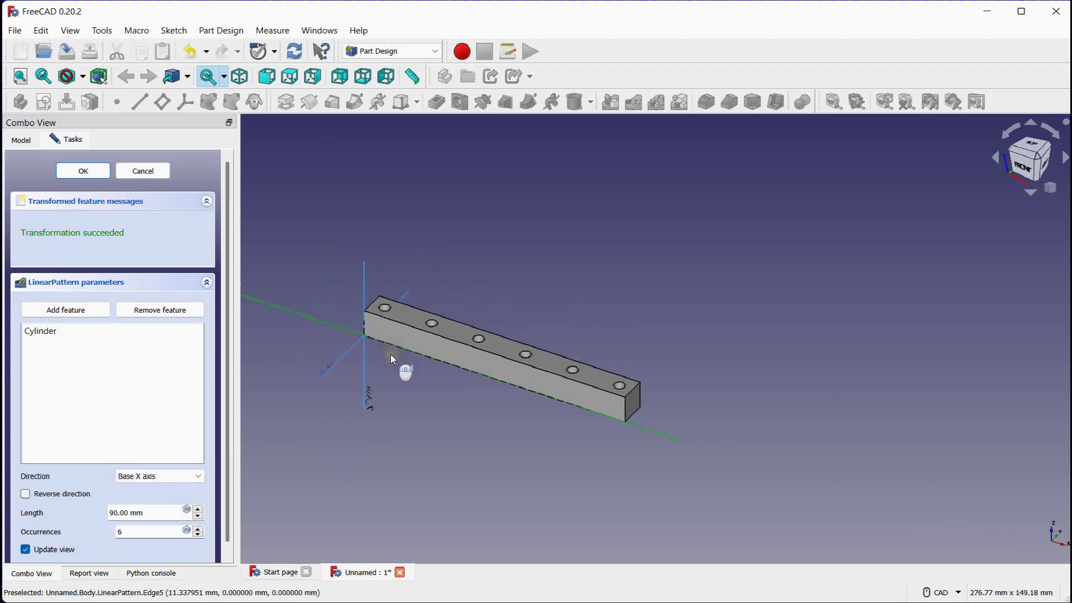
{"action": "scroll", "coordinate": [390, 354], "scroll_direction": "up", "scroll_amount": 3}
{"action": "scroll", "coordinate": [391, 355], "scroll_direction": "down", "scroll_amount": 2}
{"action": "middle_click_drag", "start_coordinate": [390, 358], "coordinate": [394, 375]}
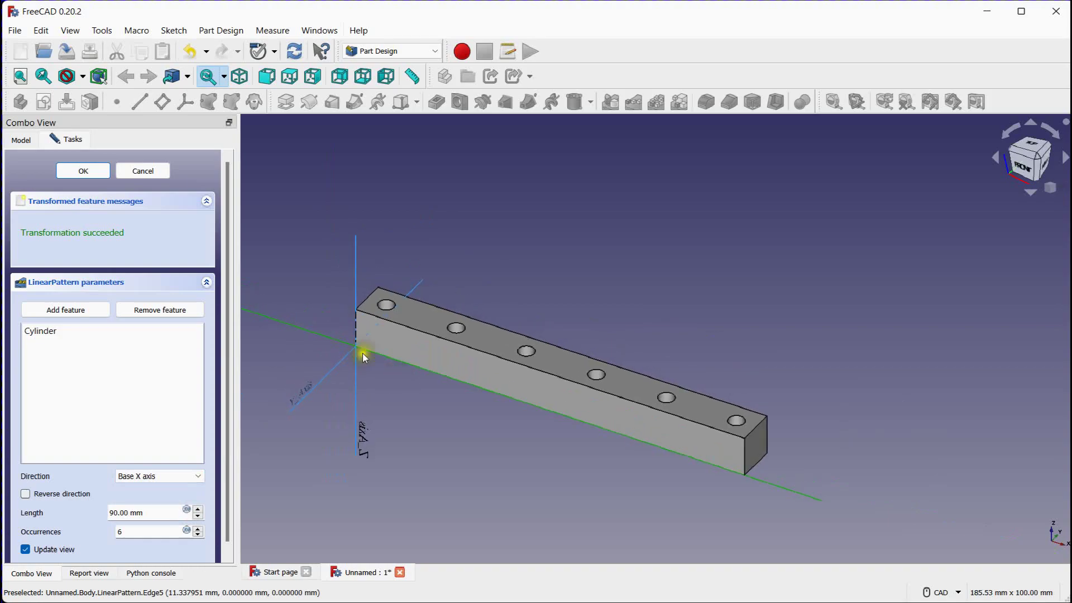
Confirm the linear pattern and reframe the view on the six-hole beam.
{"action": "left_click", "coordinate": [83, 171]}
{"action": "scroll", "coordinate": [439, 325], "scroll_direction": "up", "scroll_amount": 2}
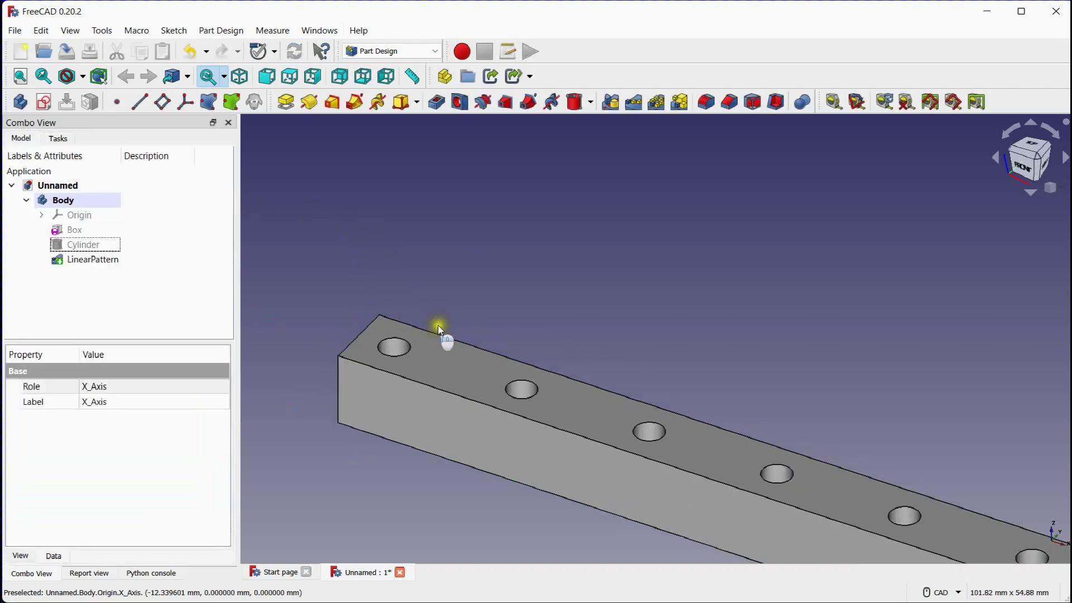
{"action": "scroll", "coordinate": [438, 325], "scroll_direction": "down", "scroll_amount": 2}
{"action": "middle_click_drag", "start_coordinate": [439, 325], "coordinate": [402, 202]}
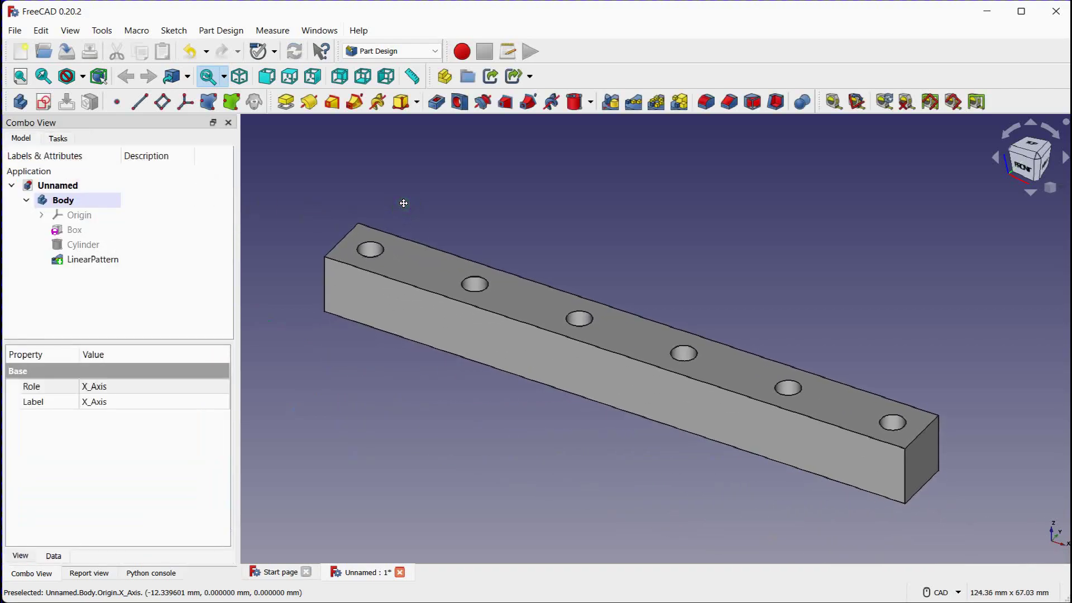